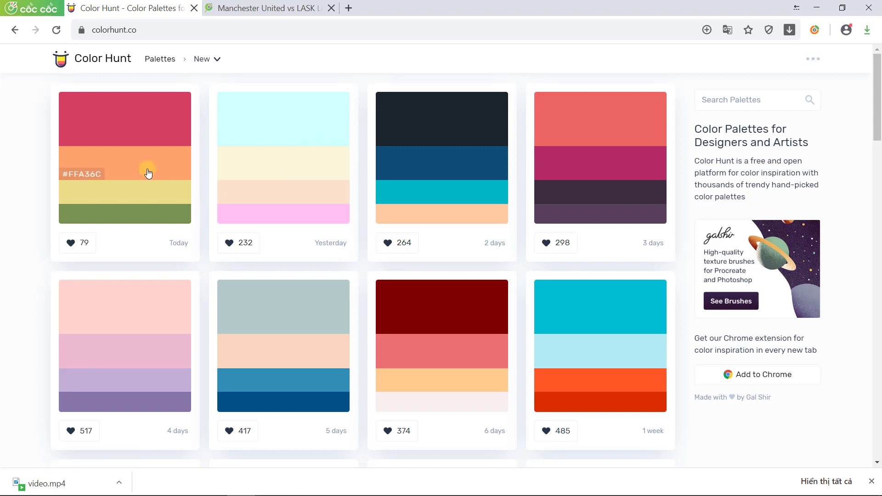
Open Color Hunt palette 202212, screenshot it, and return to PowerPoint
{"action": "left_click", "coordinate": [173, 144]}
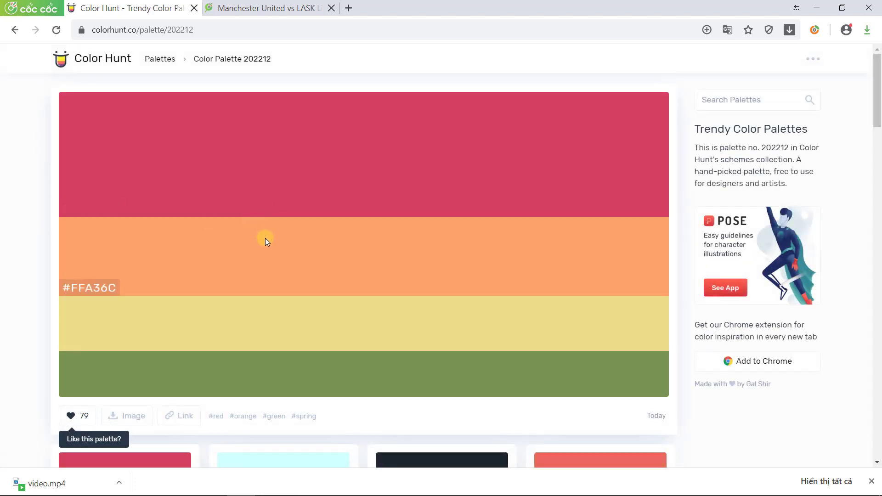
{"action": "key", "text": "Print"}
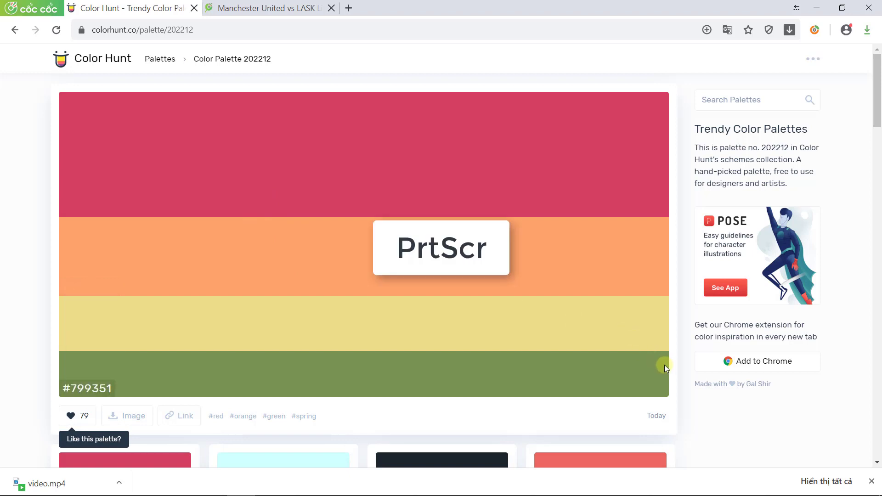
{"action": "key", "text": "alt+Tab"}
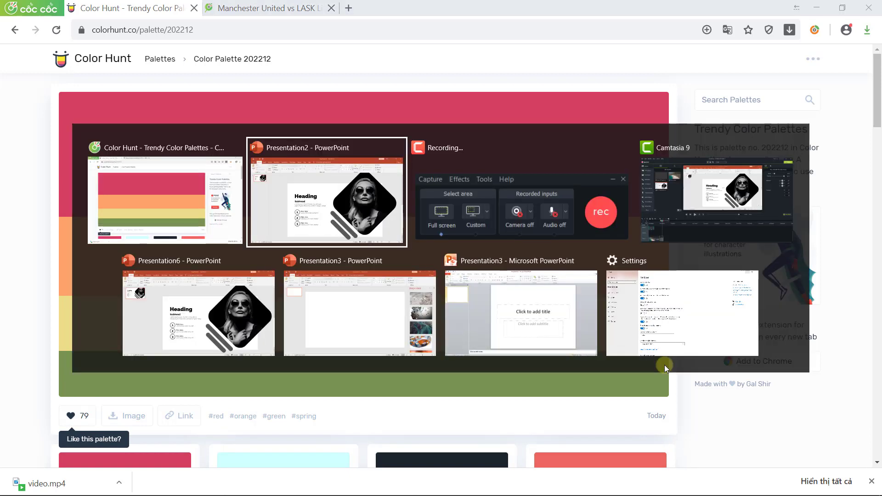
Paste the screenshot, crop it to a 4.56" by 1.66" strip of colour bands, and place it at the left edge
{"action": "key", "text": "ctrl+v"}
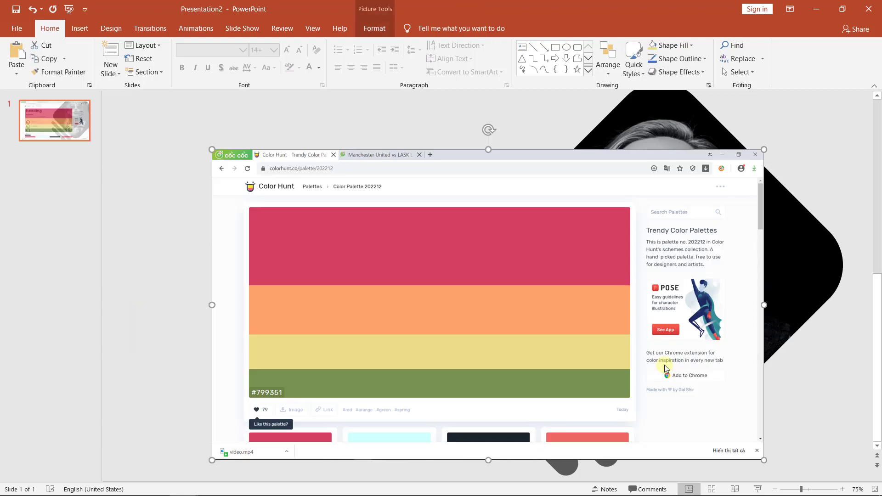
{"action": "left_click_drag", "start_coordinate": [492, 256], "coordinate": [454, 247]}
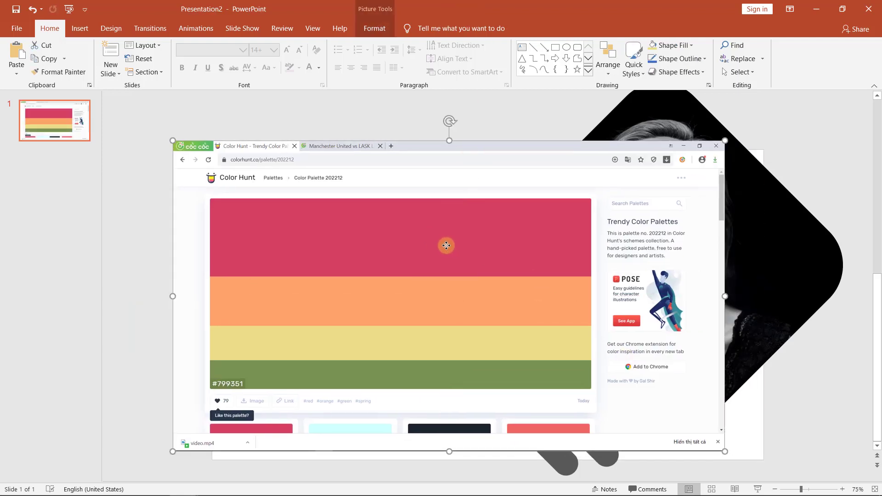
{"action": "left_click", "coordinate": [375, 28]}
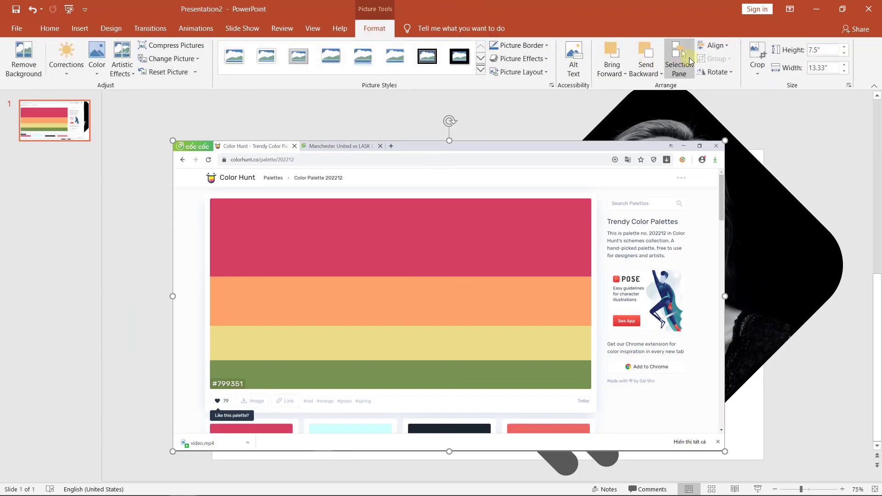
{"action": "left_click", "coordinate": [757, 51]}
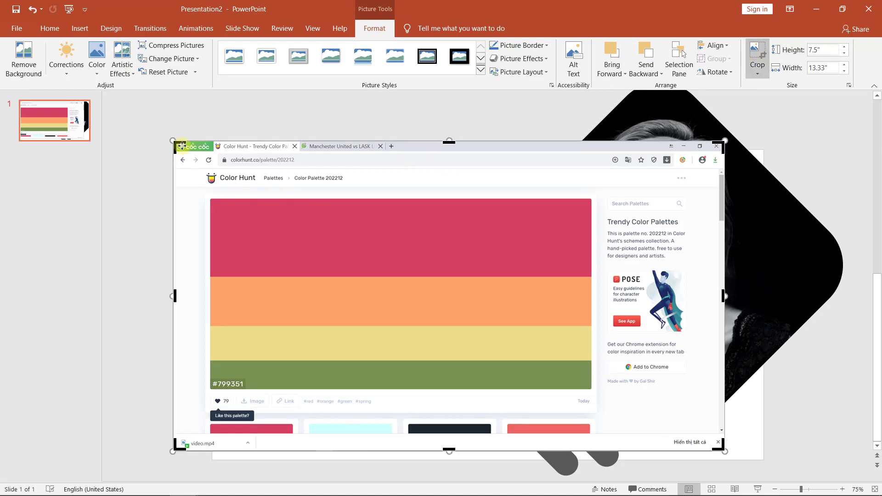
{"action": "left_click_drag", "start_coordinate": [176, 149], "coordinate": [212, 199]}
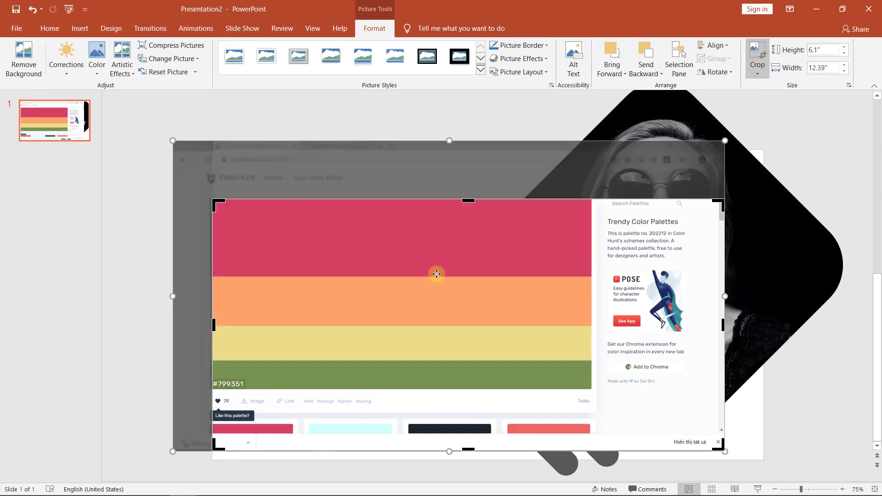
{"action": "mouse_move", "coordinate": [717, 444]}
{"action": "left_mouse_down"}
{"action": "mouse_move", "coordinate": [419, 389]}
{"action": "mouse_move", "coordinate": [281, 387]}
{"action": "left_mouse_up"}
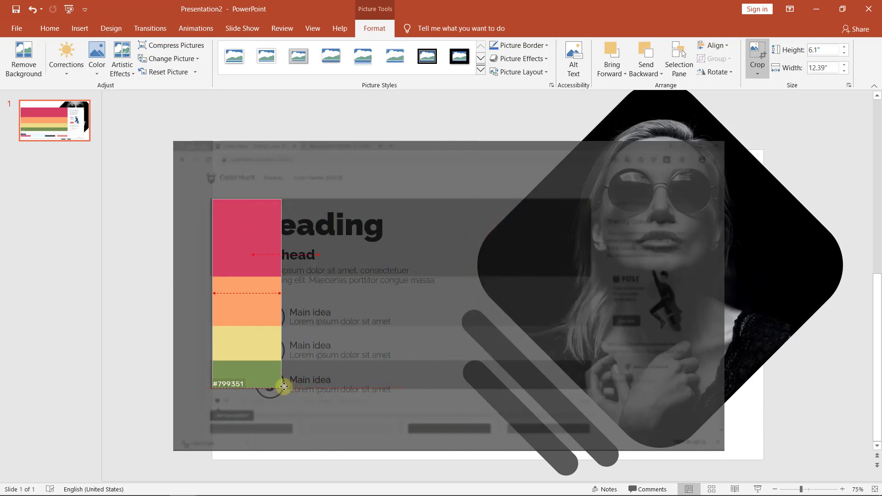
{"action": "left_click", "coordinate": [308, 131]}
{"action": "left_click_drag", "start_coordinate": [216, 248], "coordinate": [130, 218]}
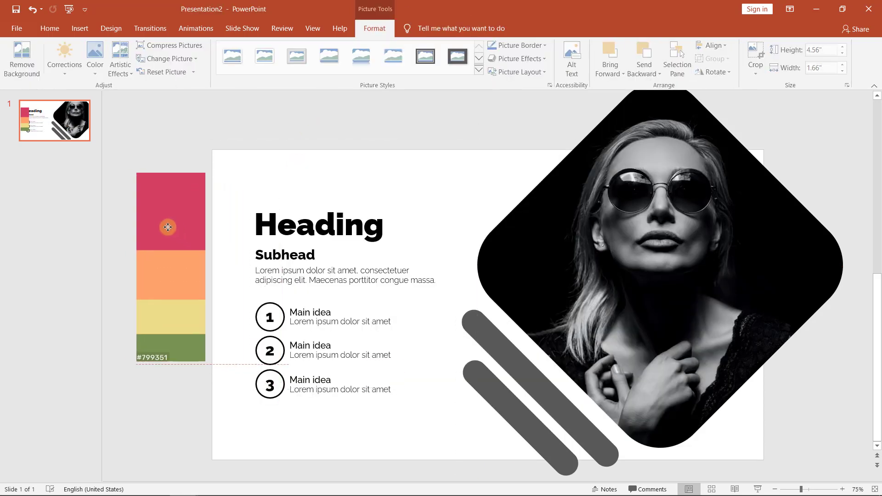
{"action": "left_click", "coordinate": [278, 221]}
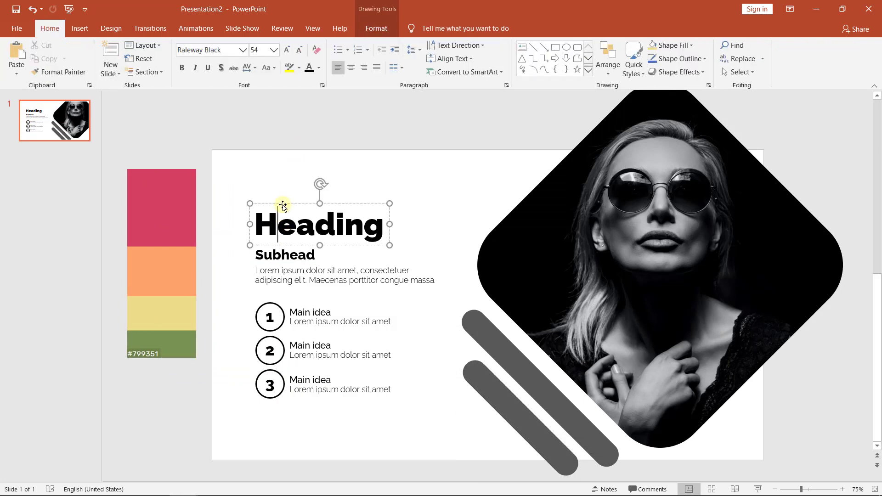
Colour the Heading text with the eyedropper-sampled pink band from the strip
{"action": "left_click", "coordinate": [283, 206]}
{"action": "left_click", "coordinate": [368, 30]}
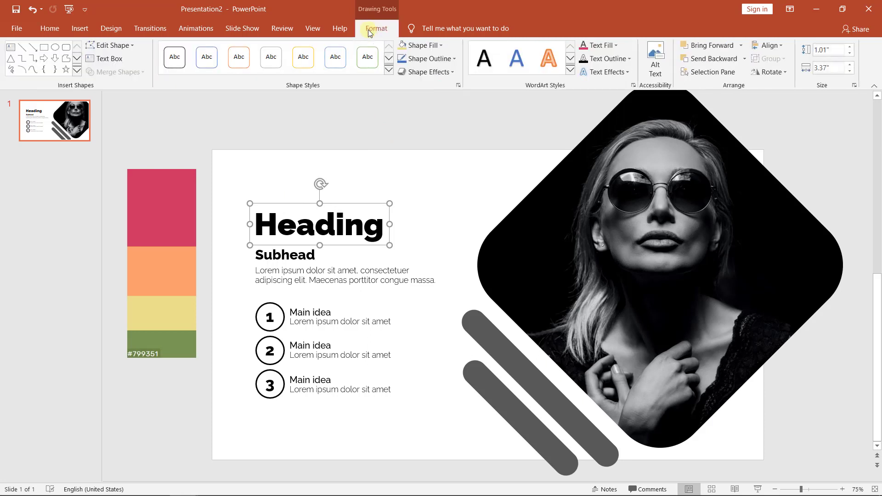
{"action": "left_click", "coordinate": [604, 46]}
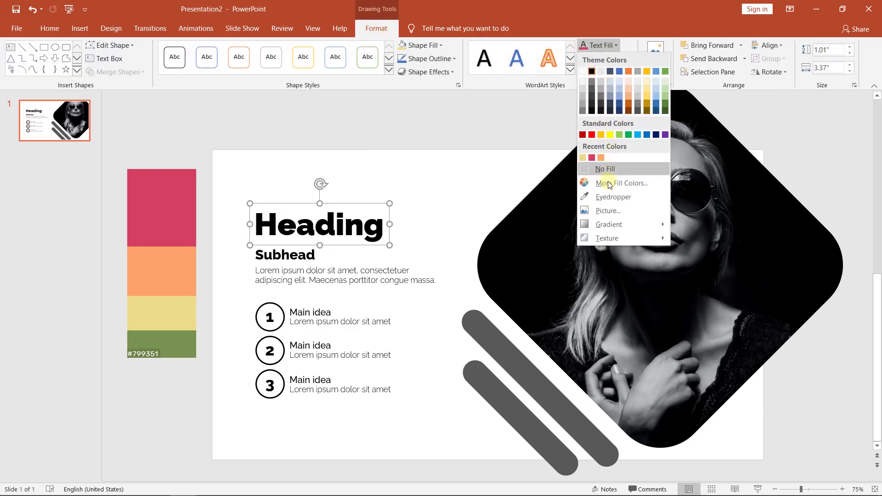
{"action": "left_click", "coordinate": [607, 199]}
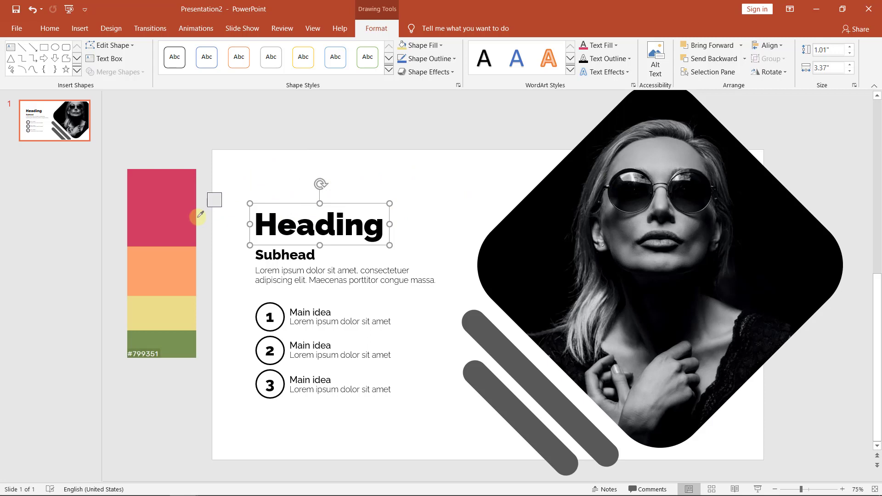
{"action": "left_click", "coordinate": [172, 200]}
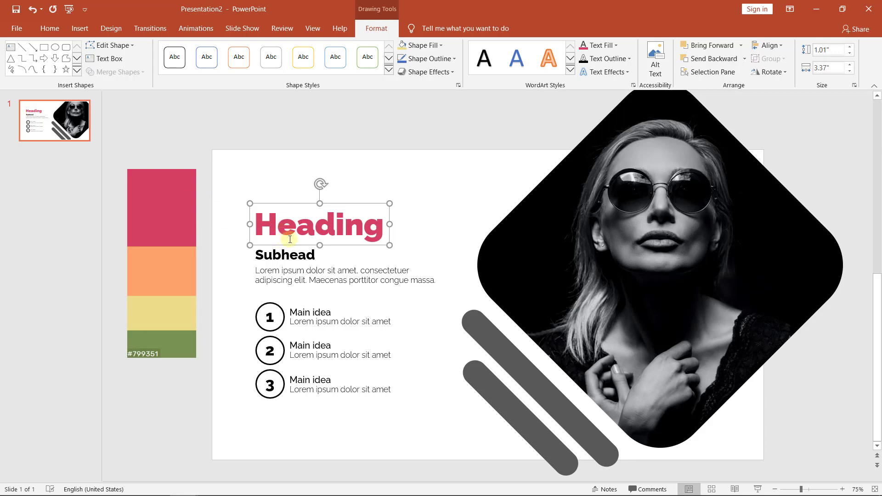
Fill the upper grey diagonal bar with the strip's light orange using the eyedropper
{"action": "left_click", "coordinate": [475, 322]}
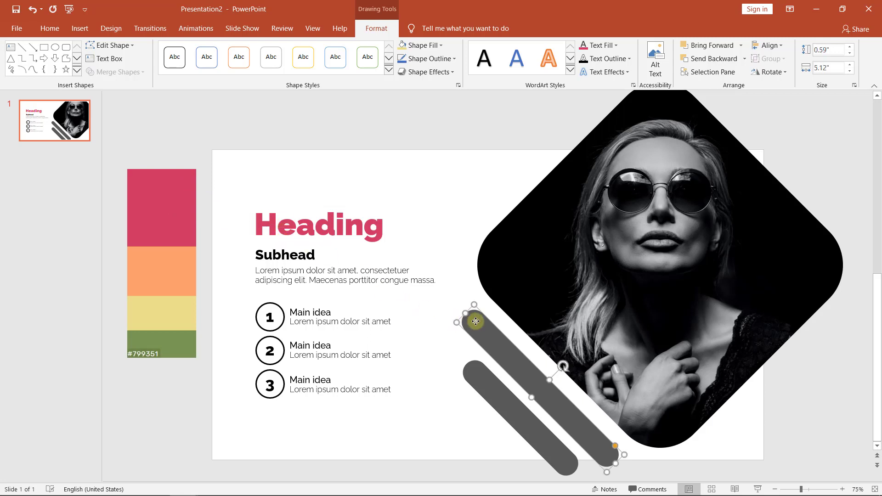
{"action": "left_click", "coordinate": [434, 45]}
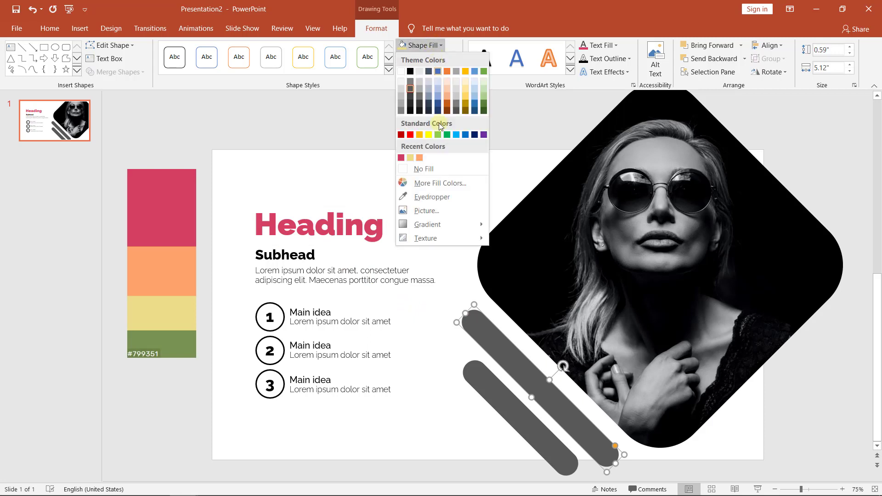
{"action": "left_click", "coordinate": [421, 198]}
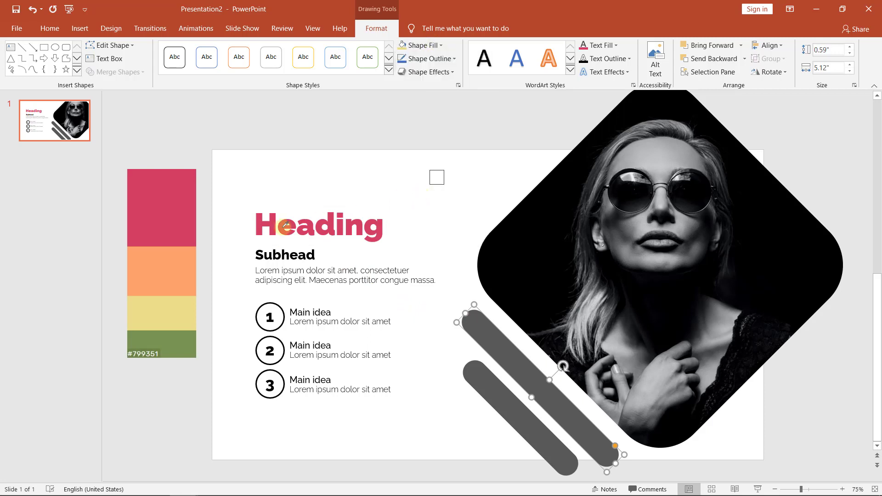
{"action": "left_click", "coordinate": [174, 266]}
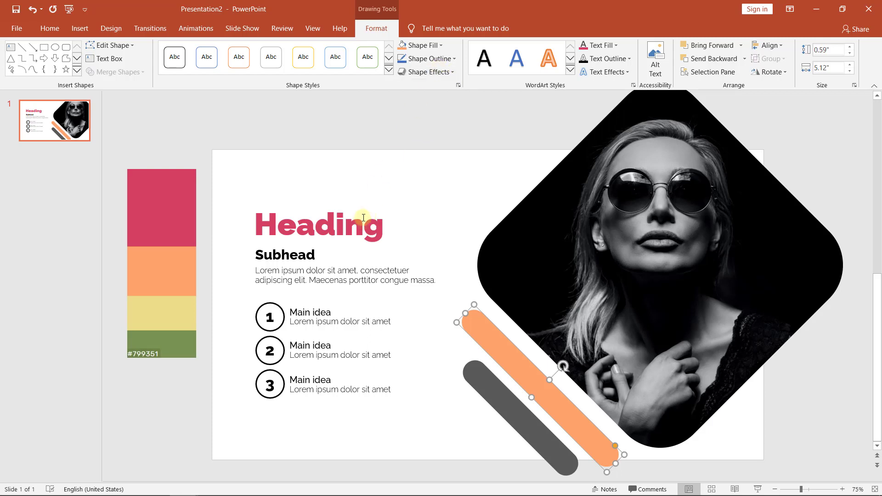
{"action": "left_click", "coordinate": [421, 45]}
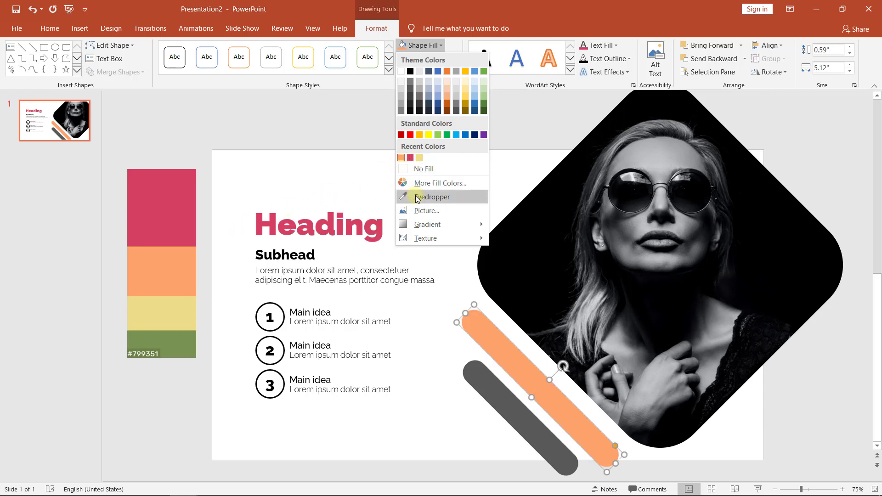
{"action": "left_click", "coordinate": [285, 254]}
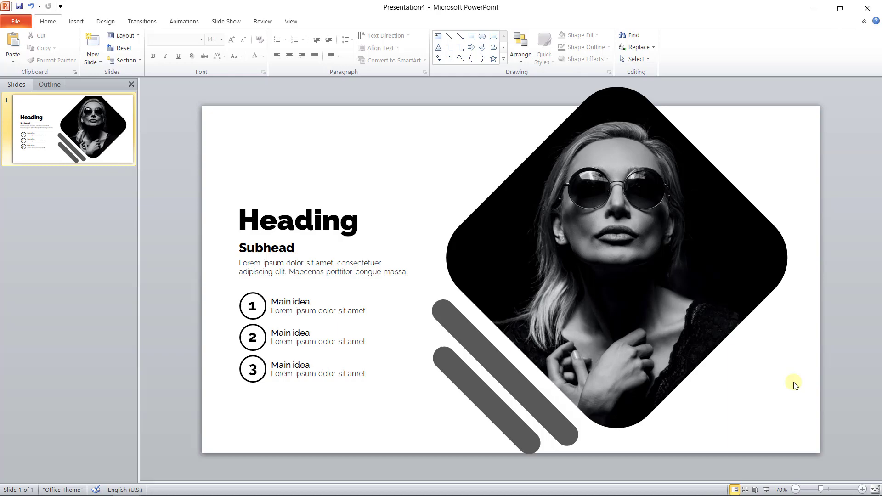
Screenshot the Color Hunt palette 202212 page and paste it onto the Presentation4 slide
{"action": "key", "text": "alt+Tab"}
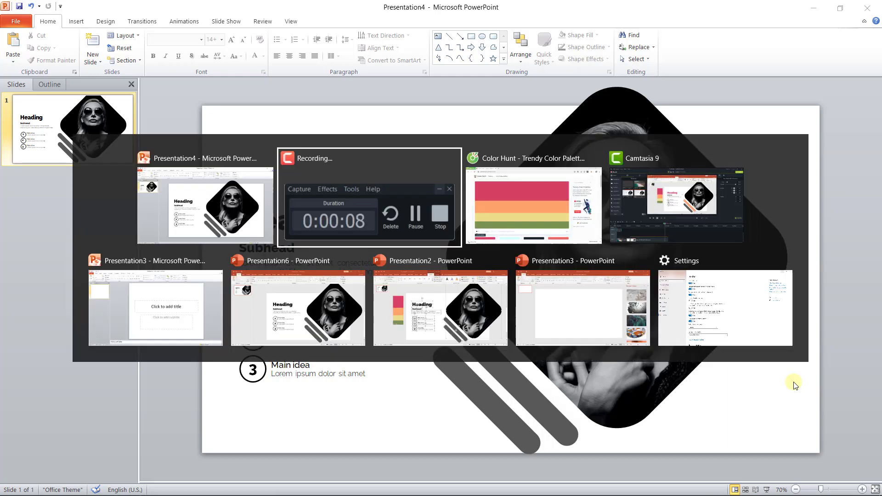
{"action": "key", "text": "Print"}
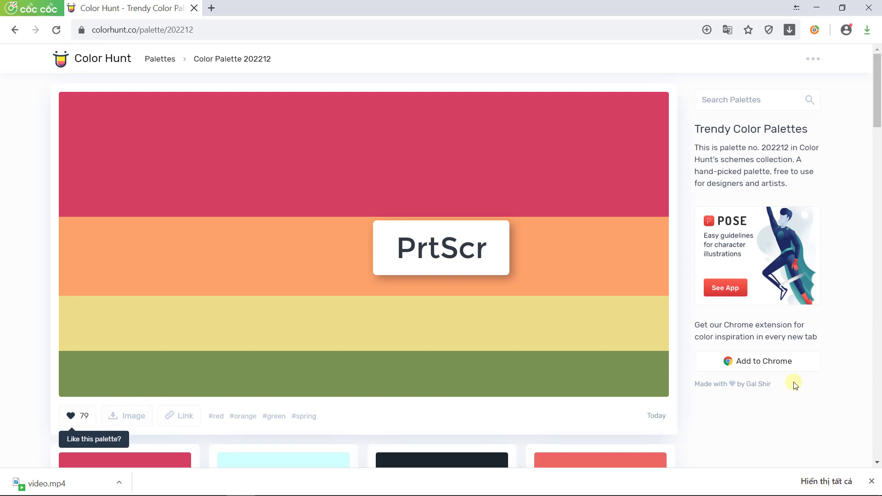
{"action": "key", "text": "alt+Tab"}
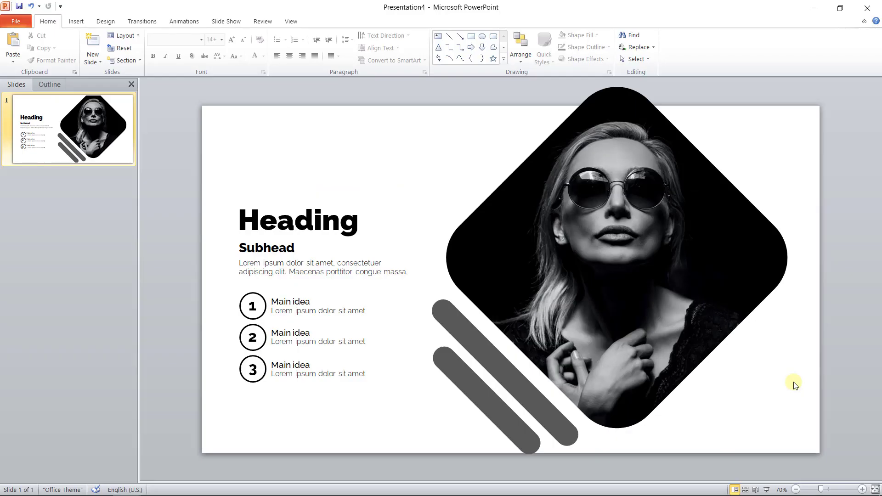
{"action": "key", "text": "ctrl+v"}
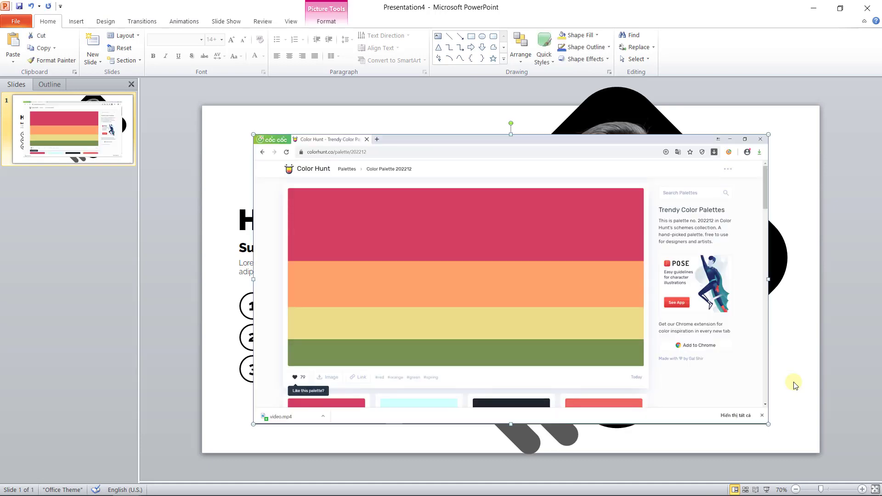
Crop the pasted screenshot to a 4.62" by 0.95" strip of the four colour bands
{"action": "left_click", "coordinate": [332, 25]}
{"action": "left_click", "coordinate": [777, 46]}
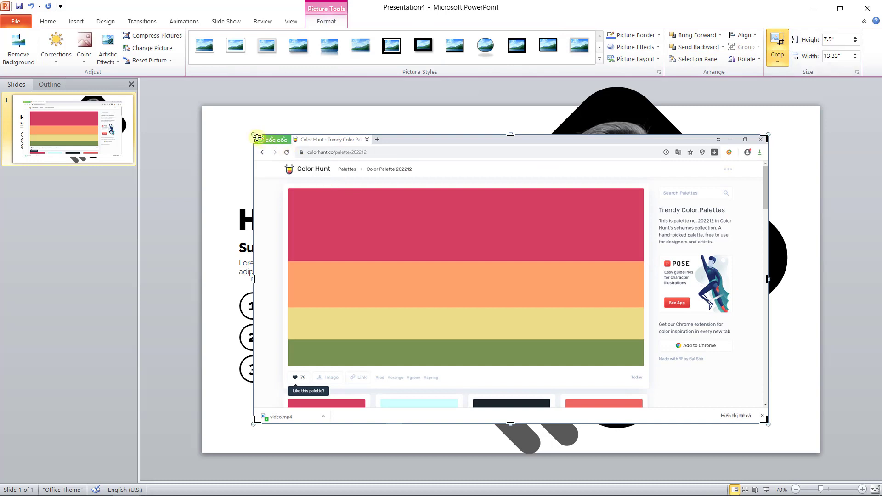
{"action": "left_click_drag", "start_coordinate": [254, 136], "coordinate": [288, 189]}
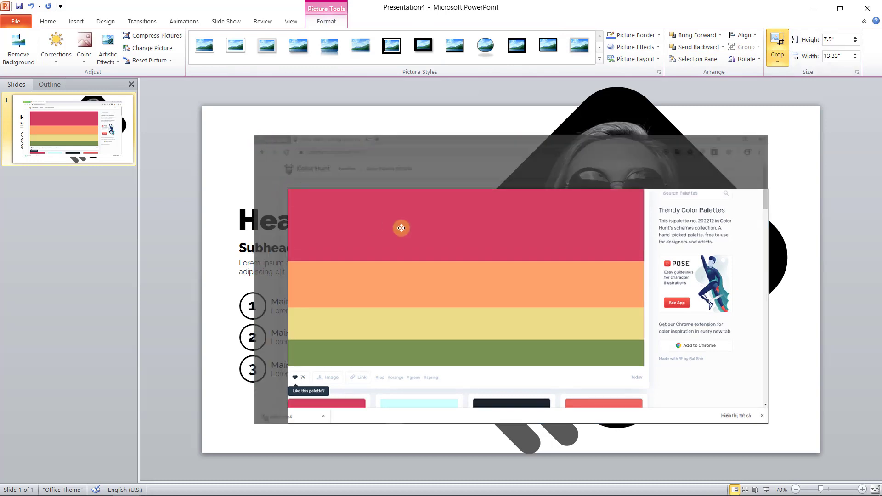
{"action": "left_click_drag", "start_coordinate": [766, 423], "coordinate": [325, 366]}
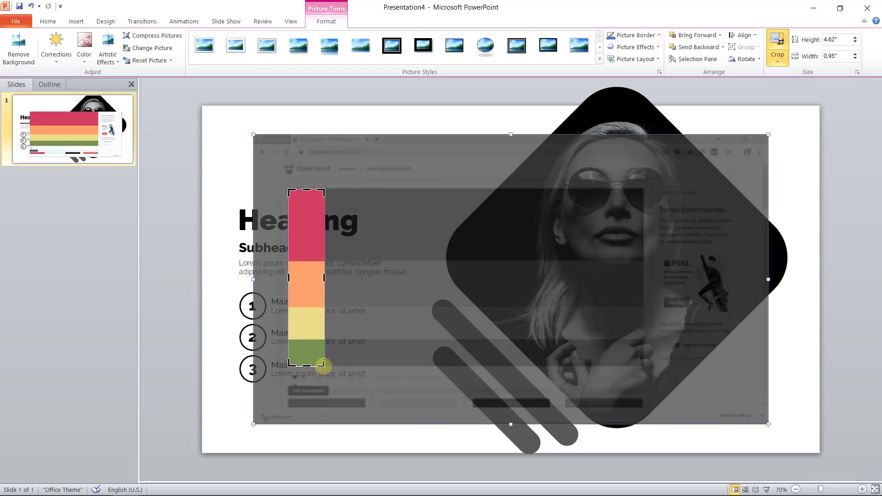
{"action": "left_click", "coordinate": [224, 196]}
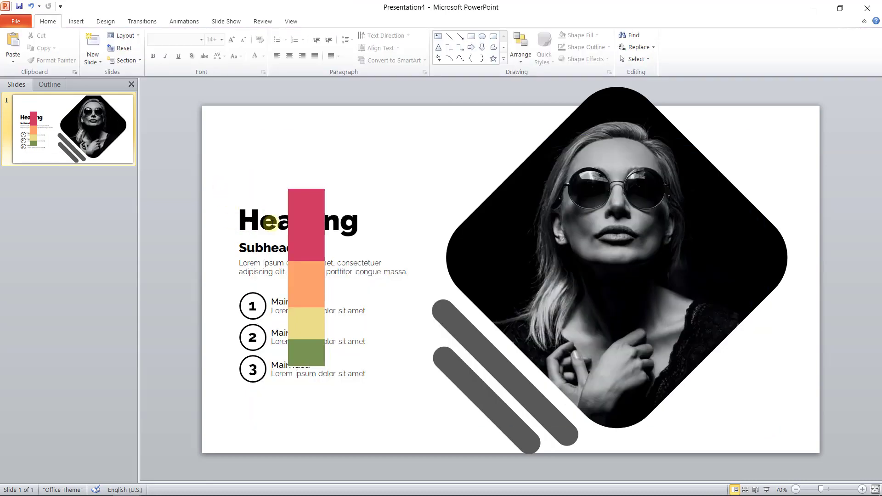
{"action": "left_click", "coordinate": [307, 225]}
Save the colour-strip picture as Picture2.png on the Desktop
{"action": "right_click", "coordinate": [307, 225]}
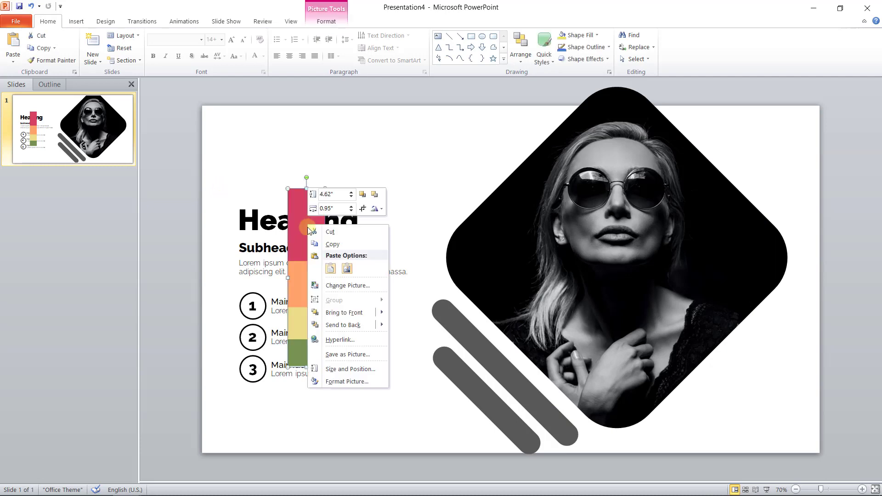
{"action": "left_click", "coordinate": [337, 354]}
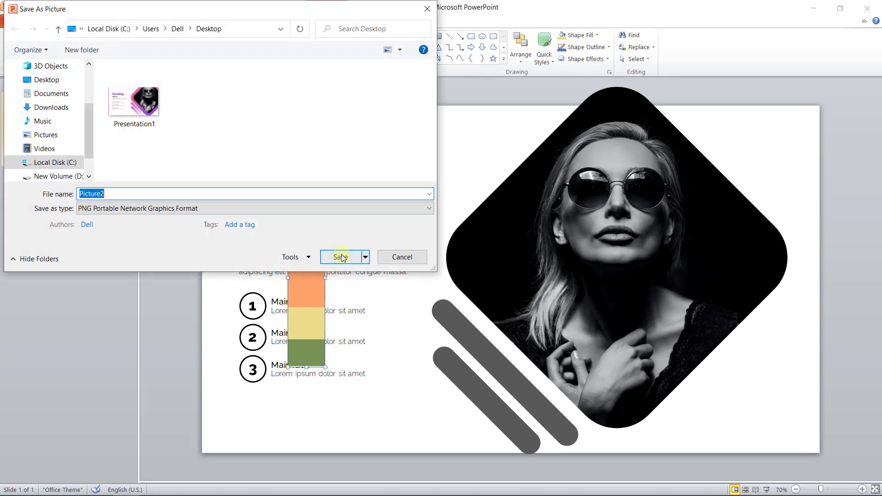
{"action": "left_click", "coordinate": [341, 257]}
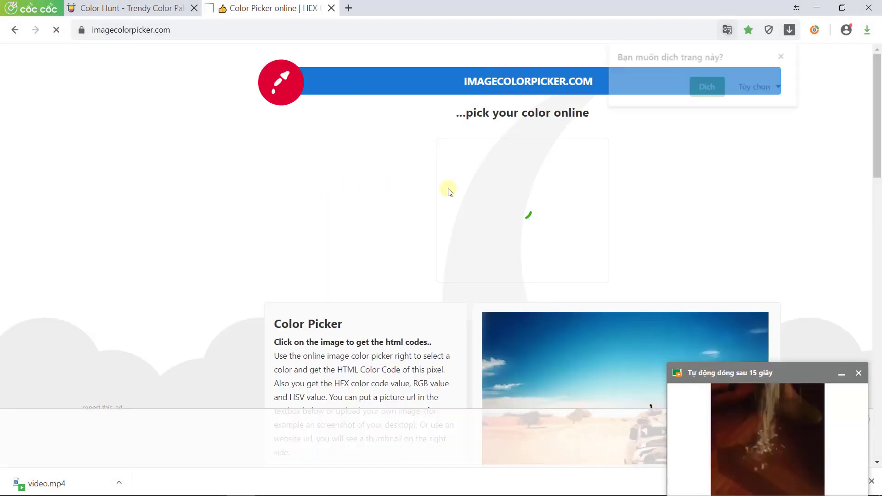
Upload the Picture2 colour strip to imagecolorpicker.com, after dismissing the translation offer and video ad
{"action": "left_click", "coordinate": [783, 56]}
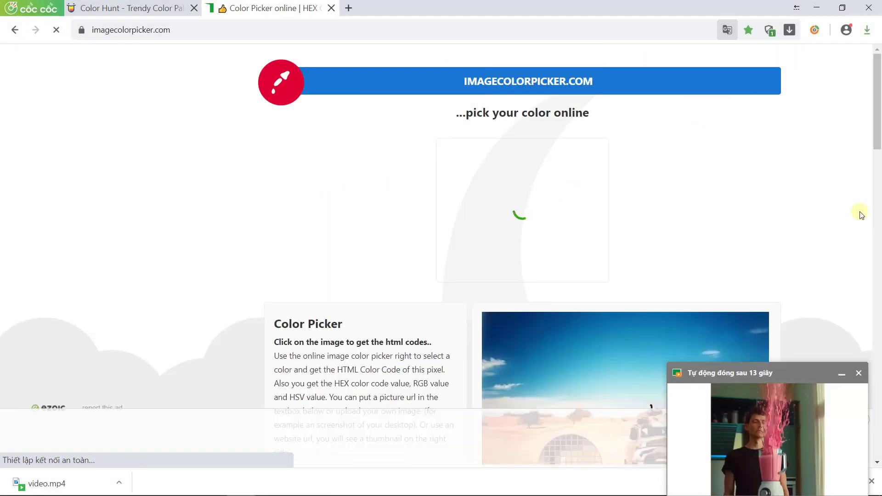
{"action": "left_click", "coordinate": [858, 373]}
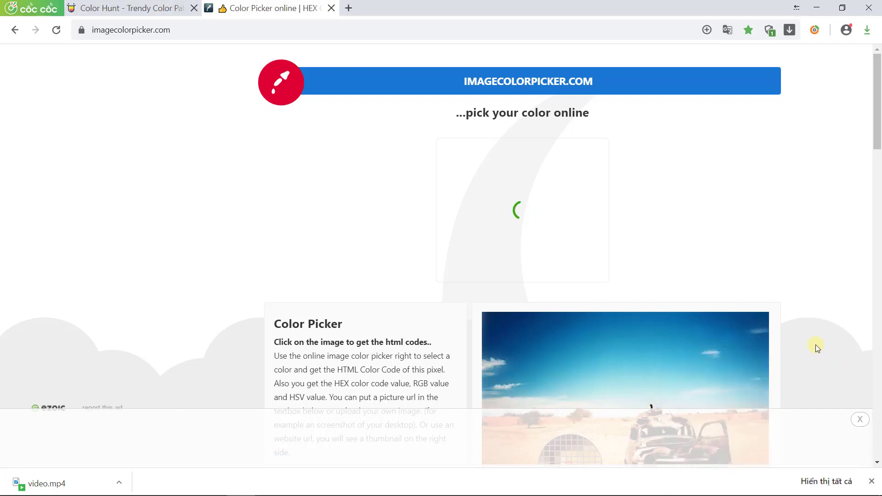
{"action": "scroll", "coordinate": [765, 304], "scroll_direction": "down", "scroll_amount": 5}
{"action": "scroll", "coordinate": [766, 304], "scroll_direction": "down", "scroll_amount": 4}
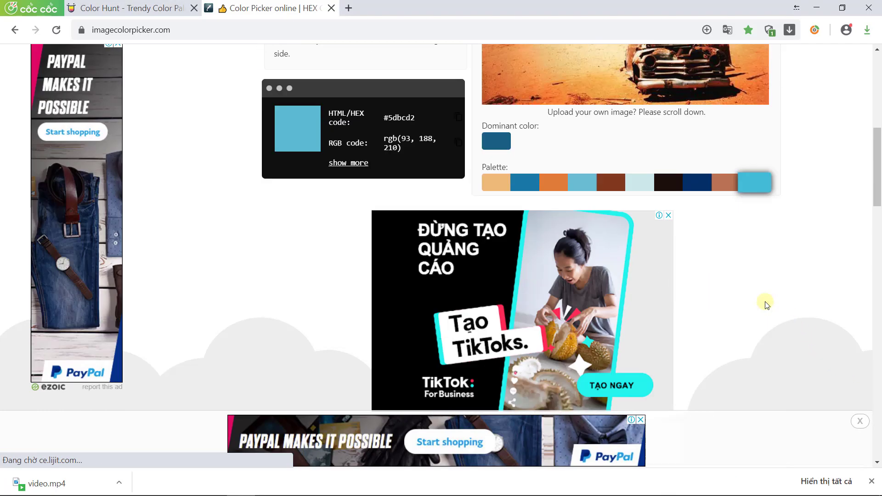
{"action": "scroll", "coordinate": [766, 304], "scroll_direction": "down", "scroll_amount": 4}
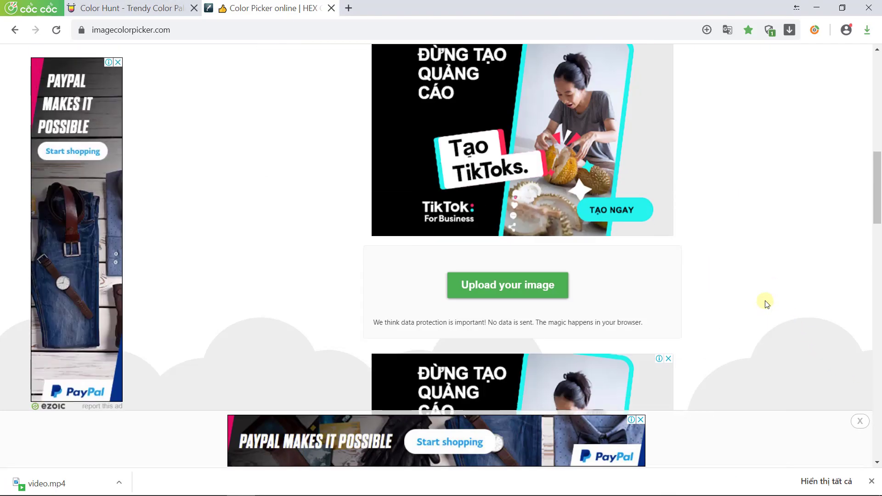
{"action": "left_click", "coordinate": [492, 288]}
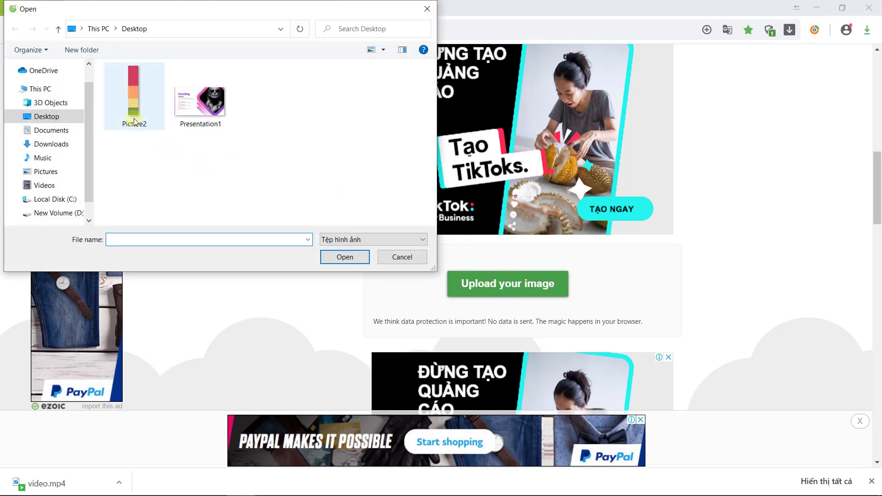
{"action": "left_click", "coordinate": [134, 97]}
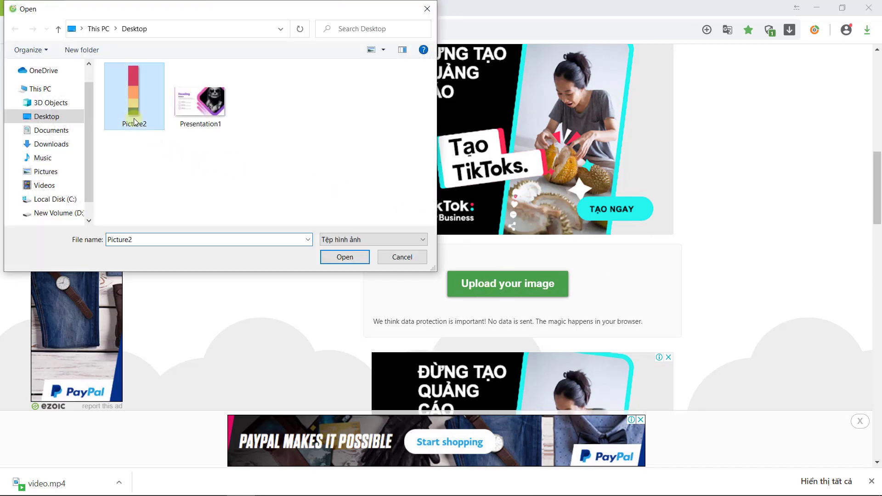
{"action": "left_click", "coordinate": [344, 257]}
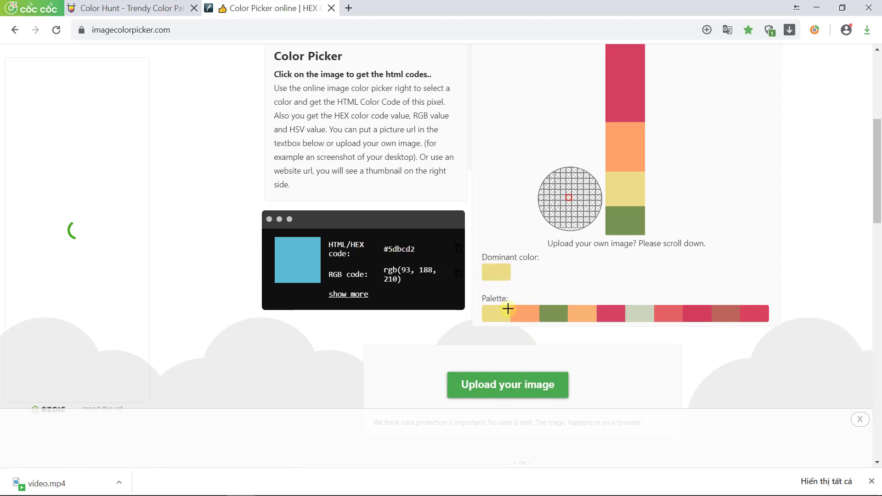
Sample the pink band, reading #d54062 / rgb(213, 64, 98)
{"action": "scroll", "coordinate": [572, 193], "scroll_direction": "up", "scroll_amount": 3}
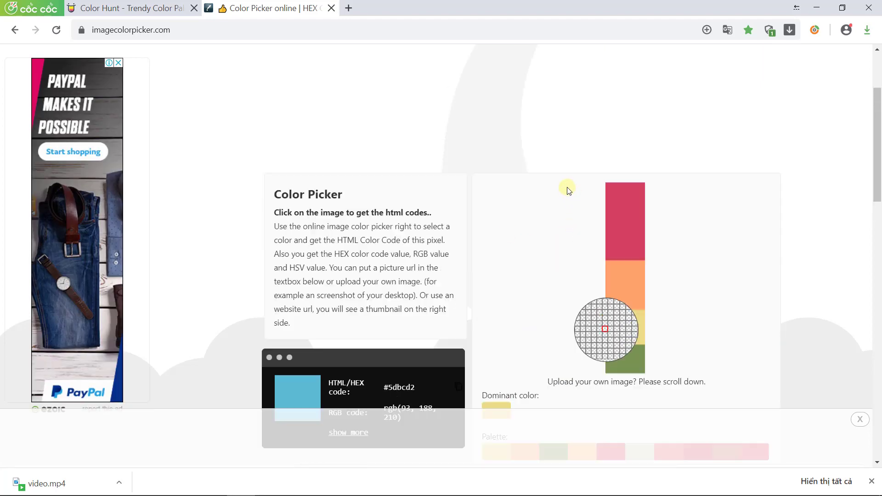
{"action": "scroll", "coordinate": [588, 197], "scroll_direction": "down", "scroll_amount": 1}
{"action": "scroll", "coordinate": [620, 179], "scroll_direction": "down", "scroll_amount": 1}
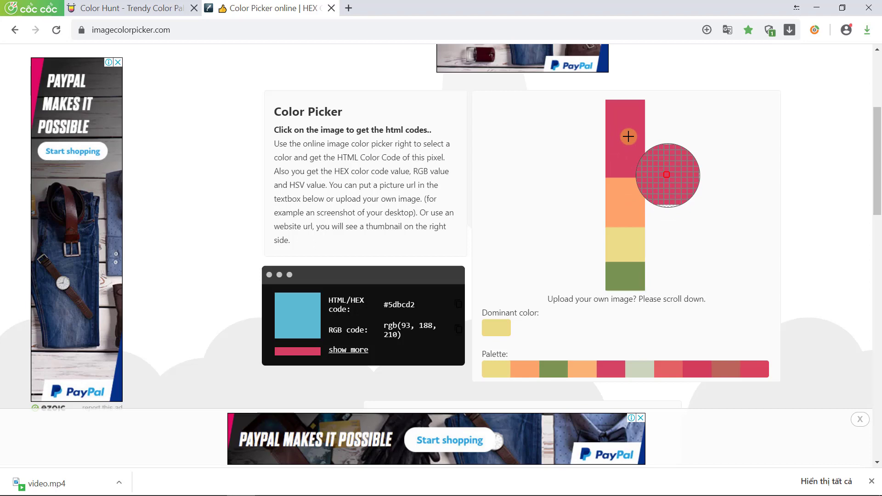
{"action": "left_click", "coordinate": [627, 136]}
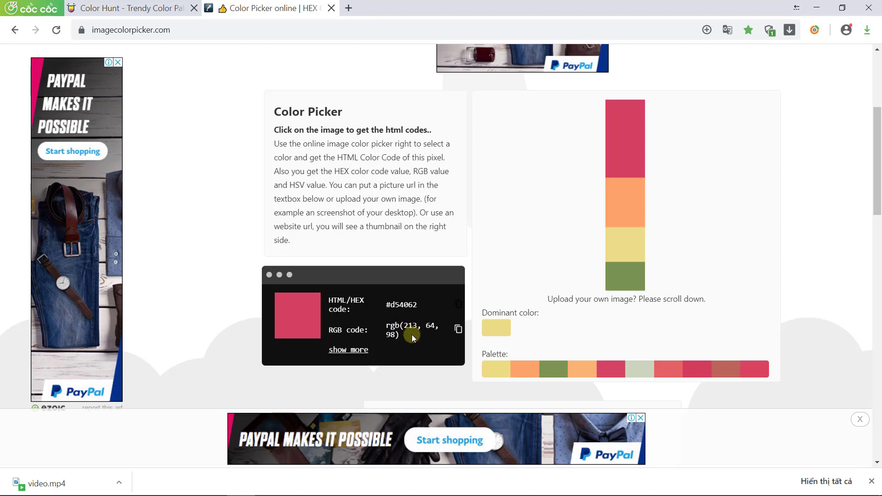
Drag the colour strip to the slide's left edge, clear of the Heading text
{"action": "key", "text": "alt+Tab"}
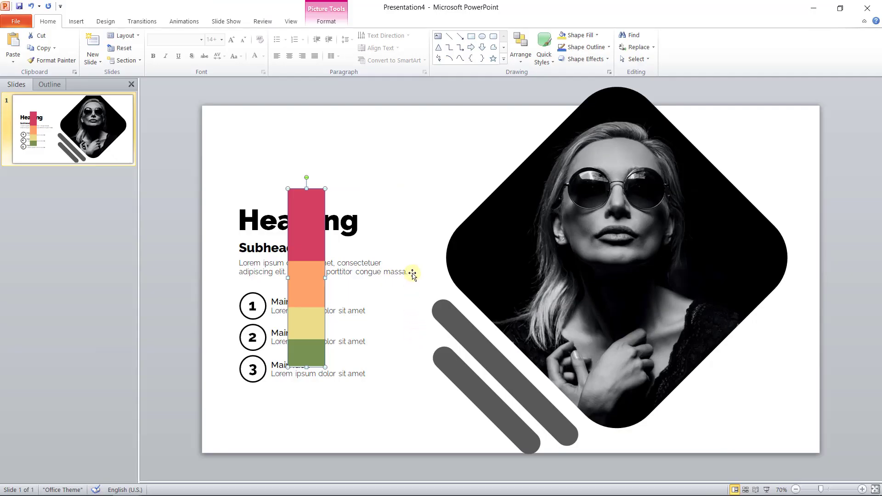
{"action": "left_click", "coordinate": [329, 27]}
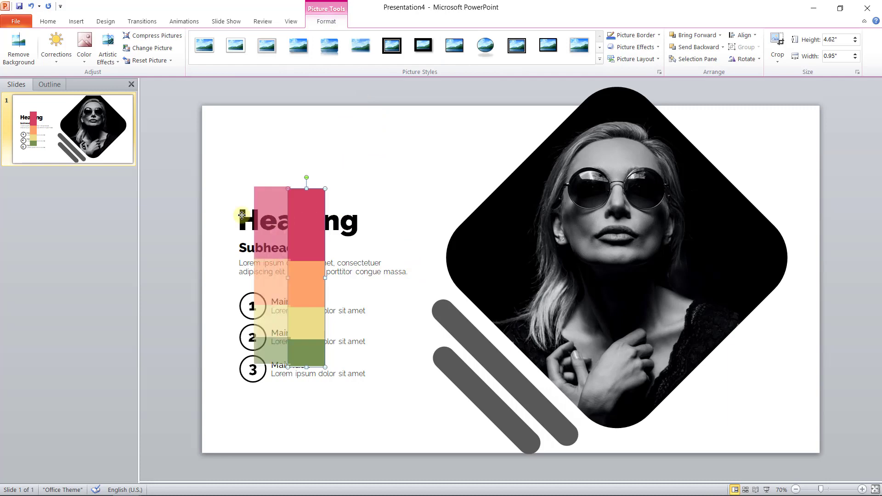
{"action": "left_click_drag", "start_coordinate": [313, 220], "coordinate": [204, 211]}
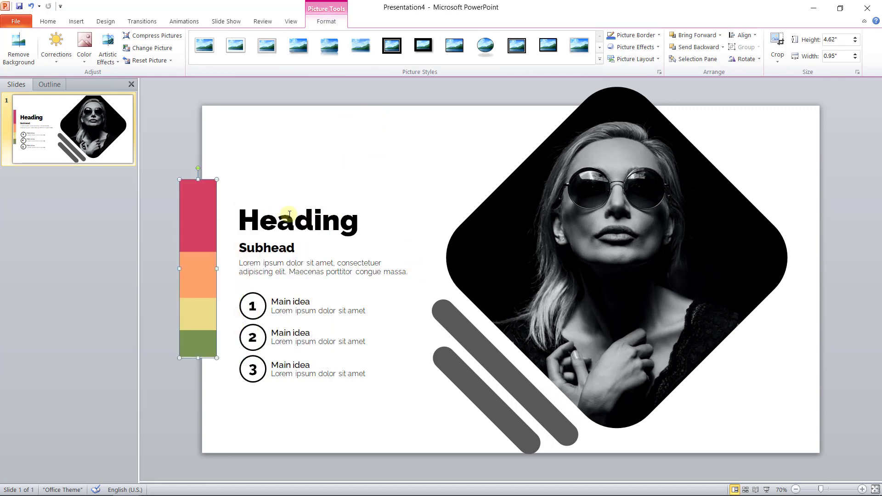
{"action": "left_click", "coordinate": [286, 202]}
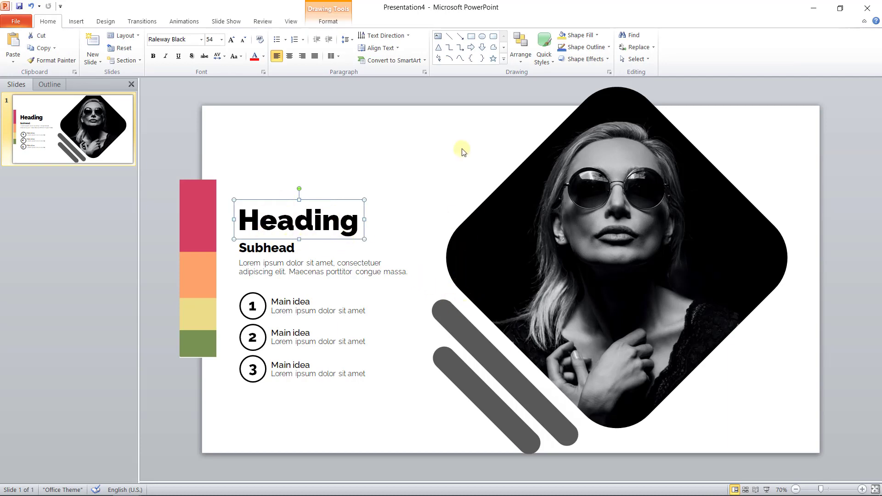
Give the Heading box a custom pink fill of RGB 213, 64, 98
{"action": "left_click", "coordinate": [333, 27]}
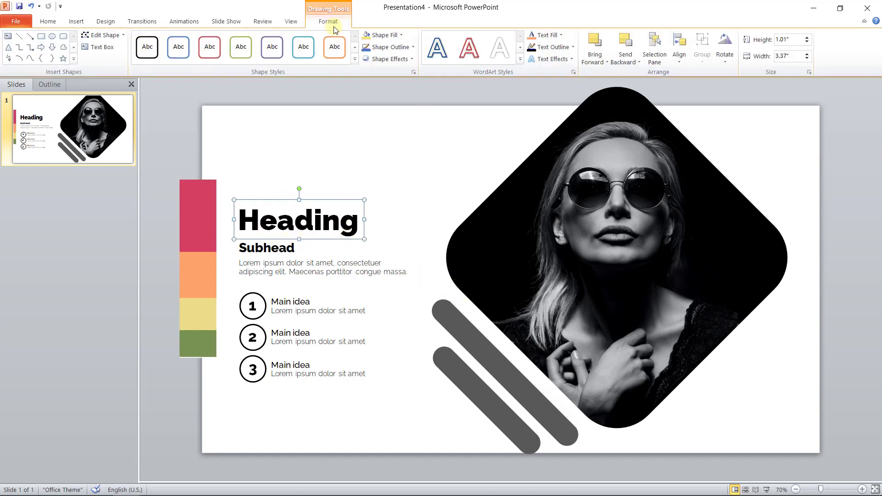
{"action": "left_click", "coordinate": [385, 35]}
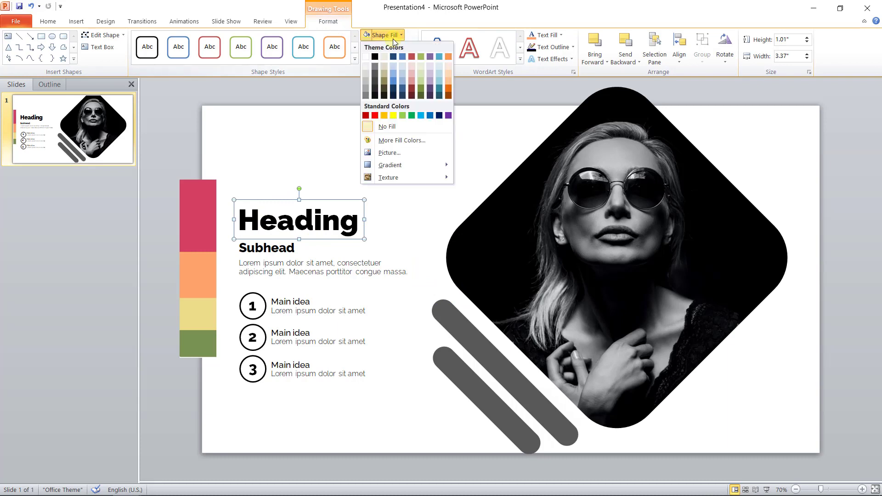
{"action": "left_click", "coordinate": [388, 141]}
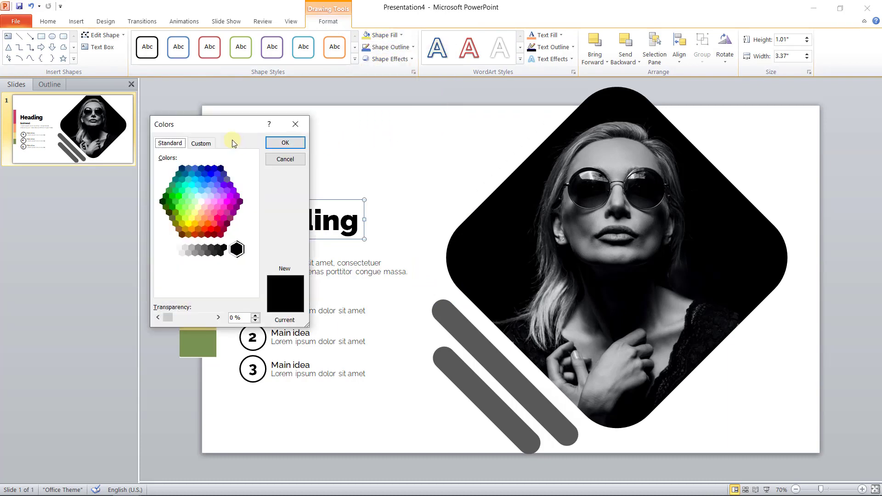
{"action": "left_click", "coordinate": [203, 144]}
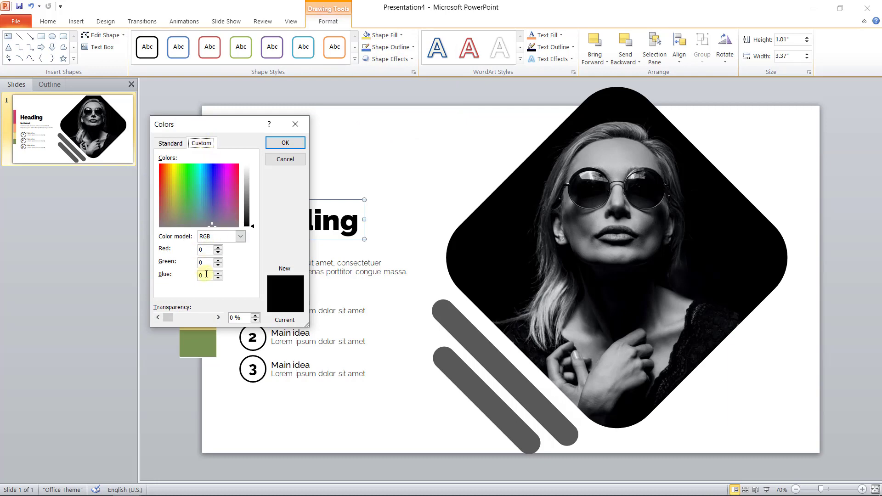
{"action": "key", "text": "alt+Tab"}
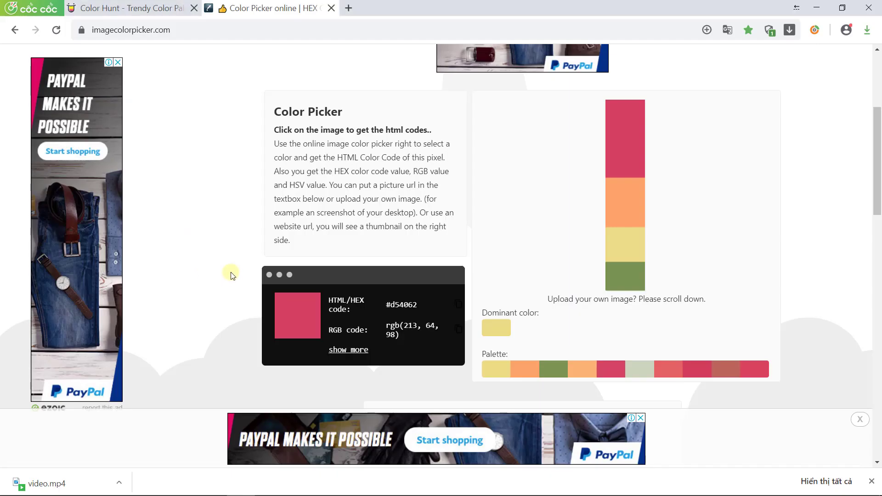
{"action": "key", "text": "alt+Tab"}
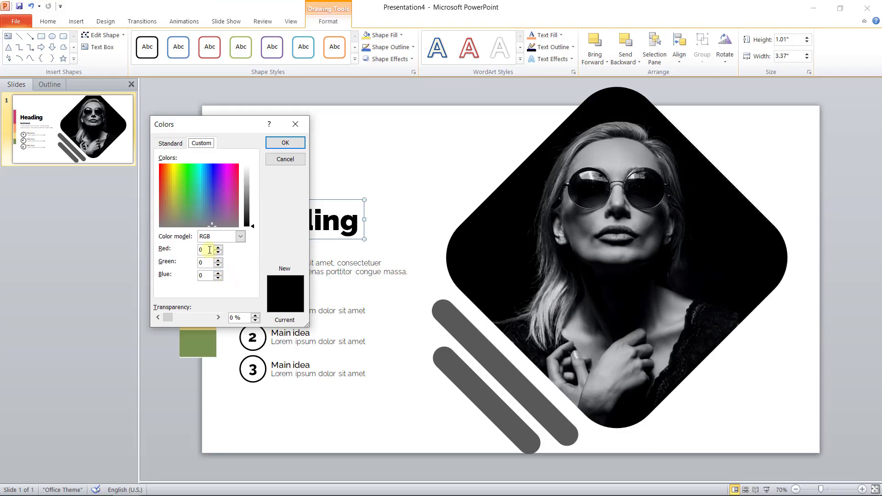
{"action": "type", "text": "21"}
{"action": "key", "text": "Tab"}
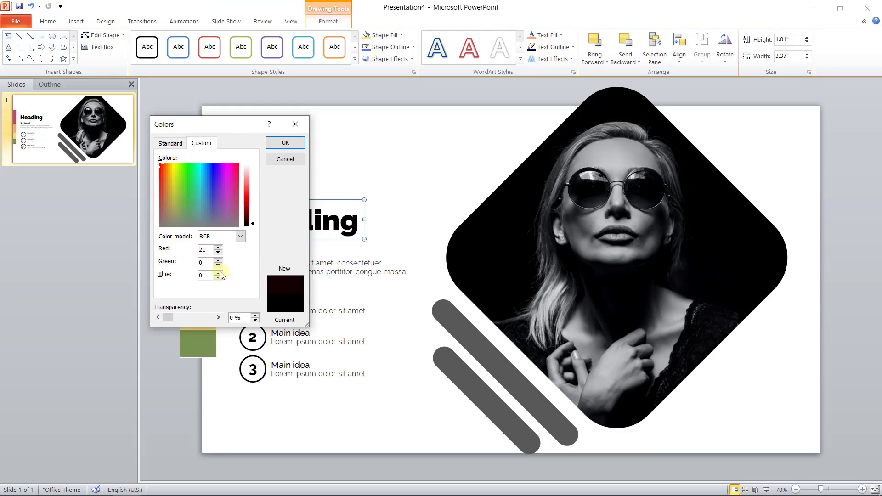
{"action": "type", "text": "3"}
{"action": "key", "text": "Tab"}
{"action": "type", "text": "64"}
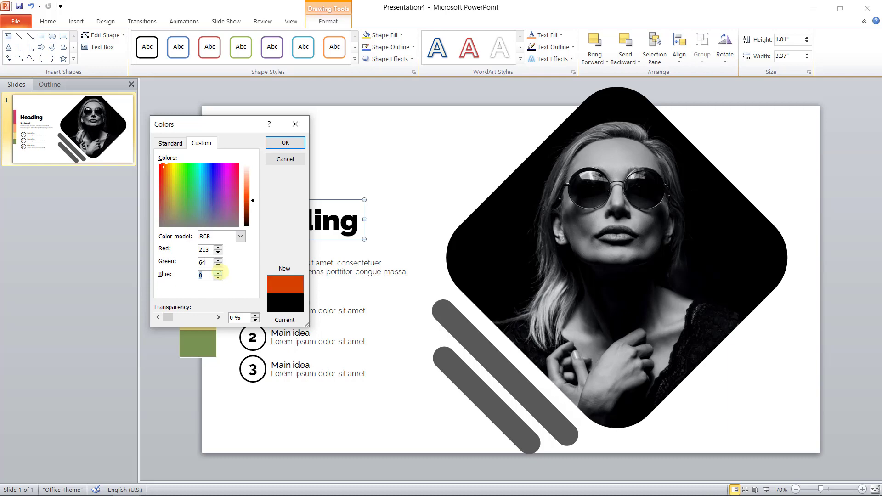
{"action": "type", "text": "8"}
{"action": "left_click", "coordinate": [286, 142]}
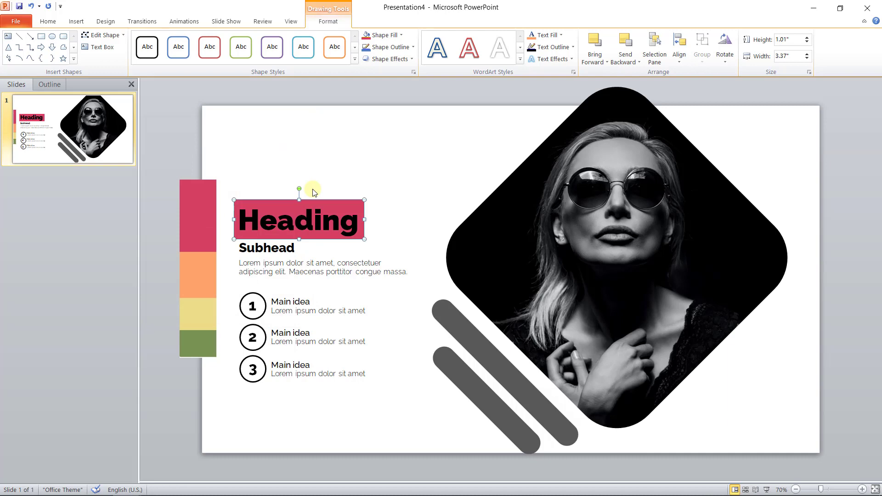
Deselect and reselect the Heading box and its text to check the new pink fill
{"action": "left_click", "coordinate": [364, 191]}
{"action": "left_click", "coordinate": [289, 202]}
{"action": "double_click", "coordinate": [257, 219]}
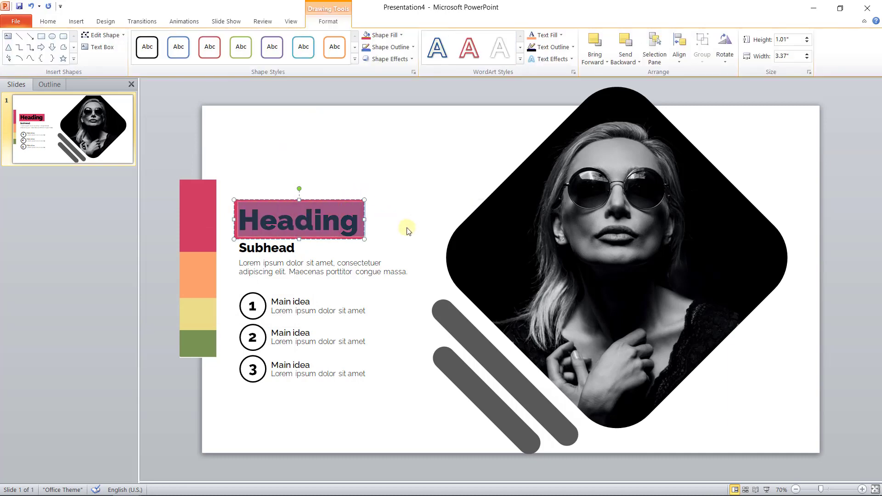
{"action": "left_click", "coordinate": [394, 236]}
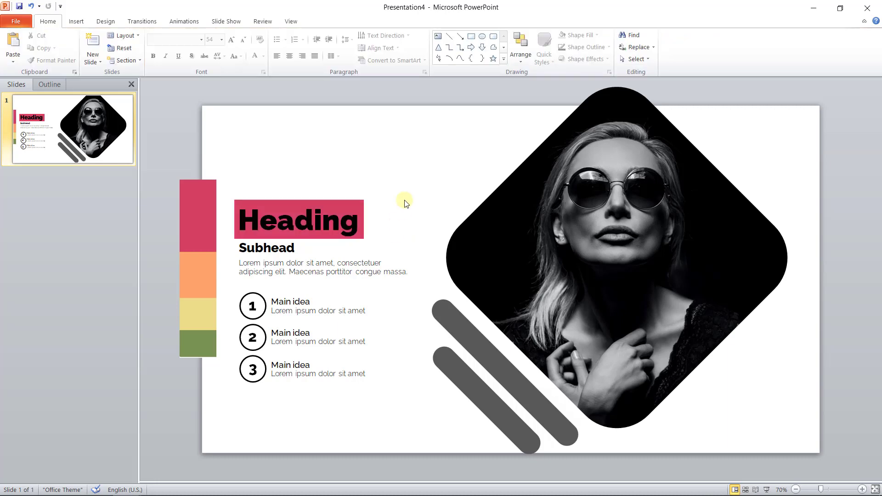
Sample the palette's orange stripe in Image Color Picker to read #ffa36c, rgb(255, 163, 108)
{"action": "key", "text": "alt+Tab"}
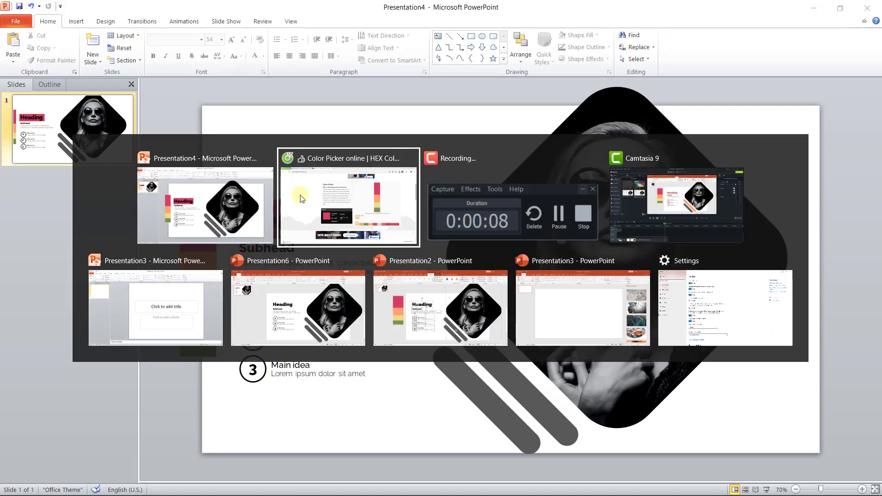
{"action": "left_click", "coordinate": [302, 198]}
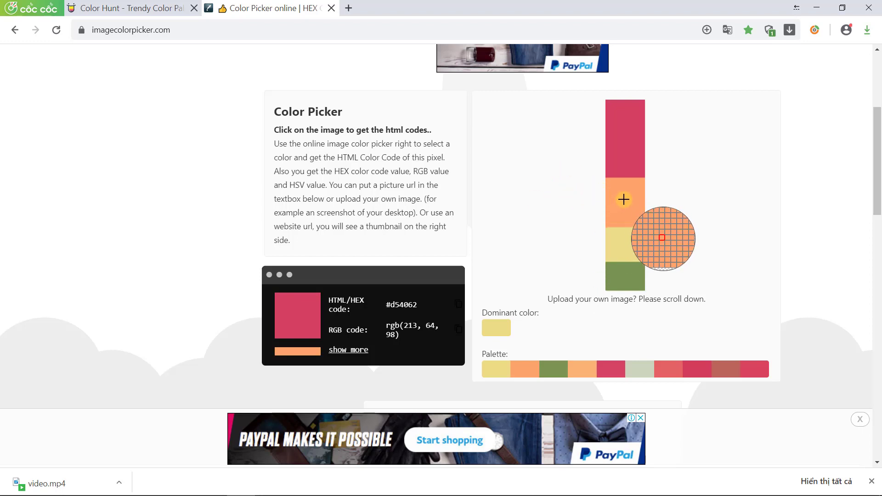
{"action": "left_click", "coordinate": [623, 199]}
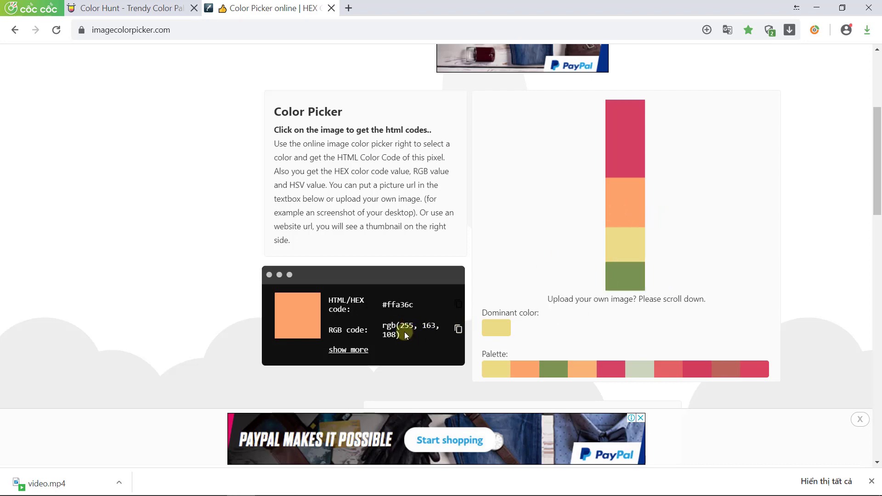
{"action": "key", "text": "alt+Tab"}
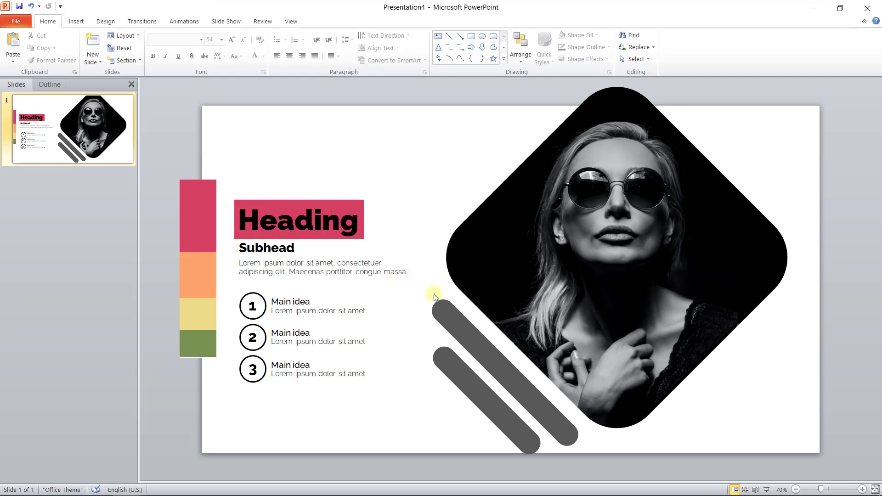
Give the upper grey diagonal bar a custom orange fill of RGB 255, 163, 108
{"action": "left_click", "coordinate": [434, 299]}
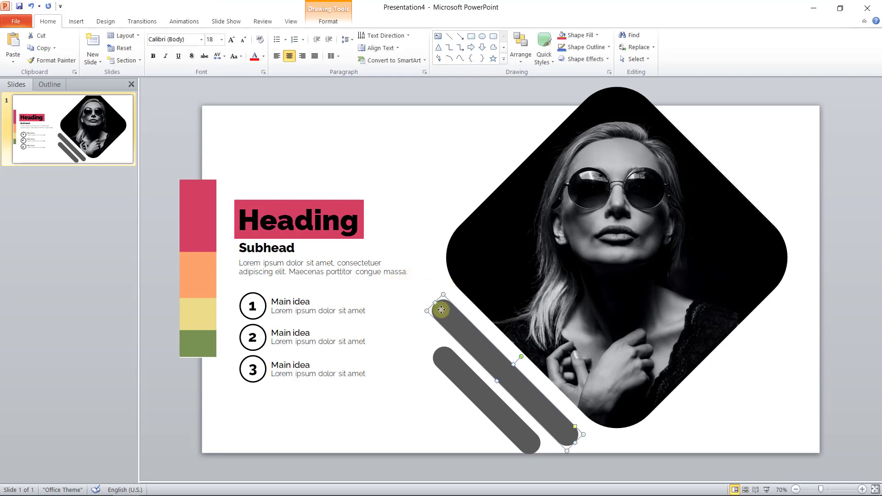
{"action": "left_click", "coordinate": [336, 25]}
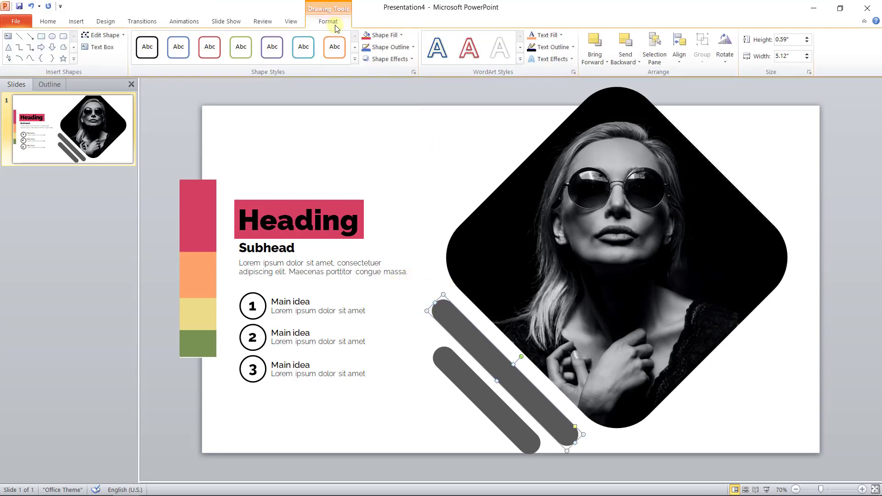
{"action": "left_click", "coordinate": [385, 35]}
{"action": "left_click", "coordinate": [384, 160]}
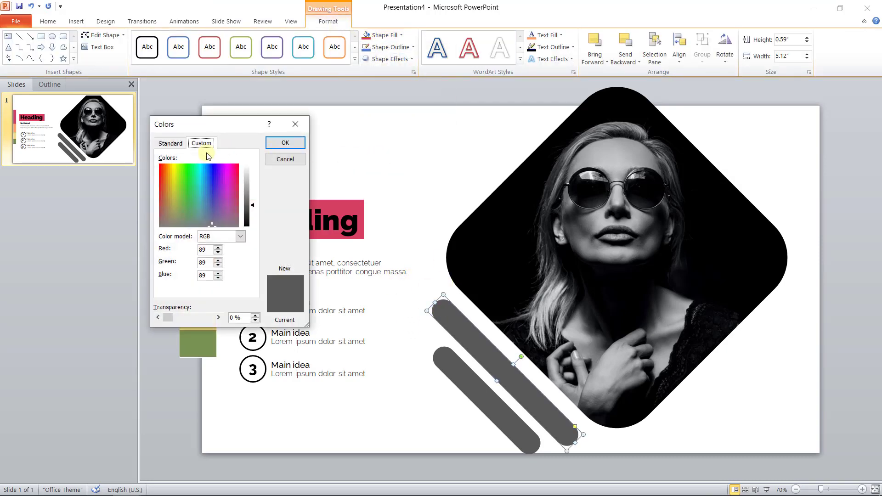
{"action": "double_click", "coordinate": [202, 249]}
{"action": "type", "text": "255"}
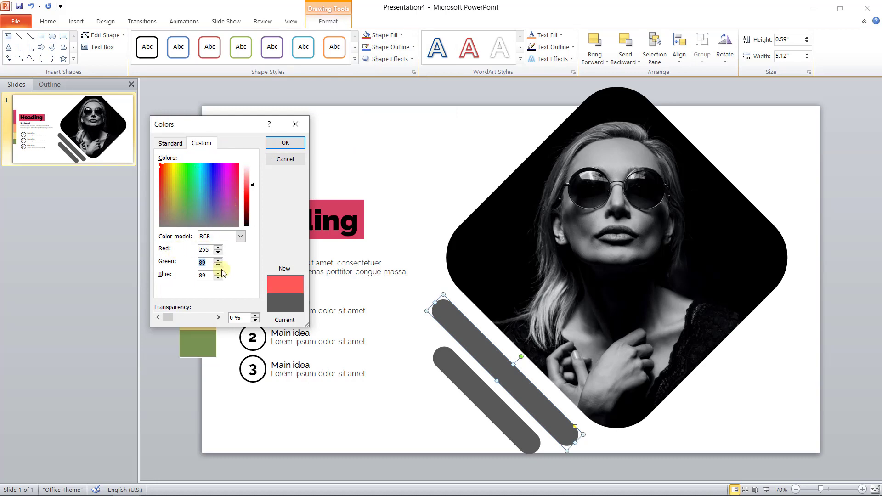
{"action": "type", "text": "163"}
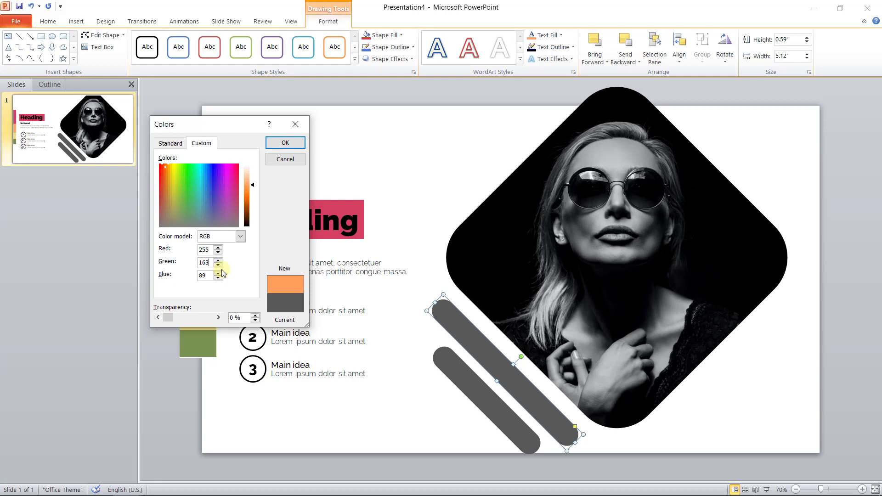
{"action": "key", "text": "Tab"}
{"action": "type", "text": "108"}
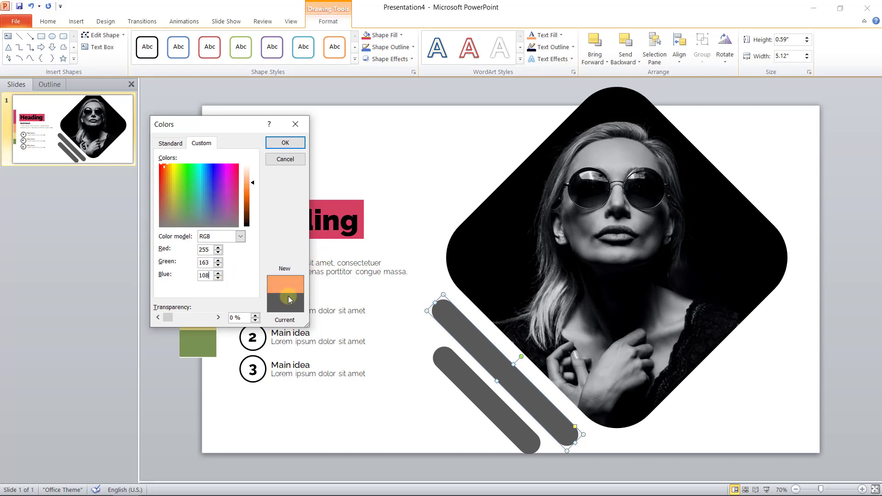
{"action": "left_click", "coordinate": [287, 144]}
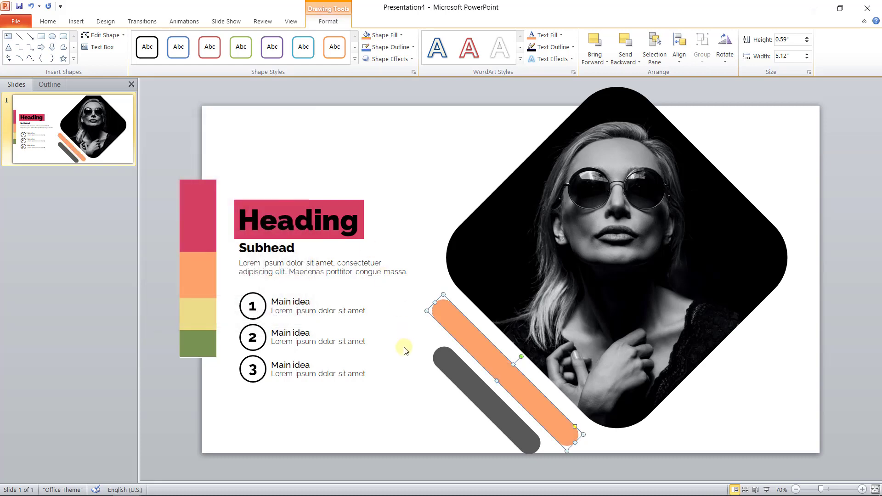
{"action": "left_click", "coordinate": [415, 344]}
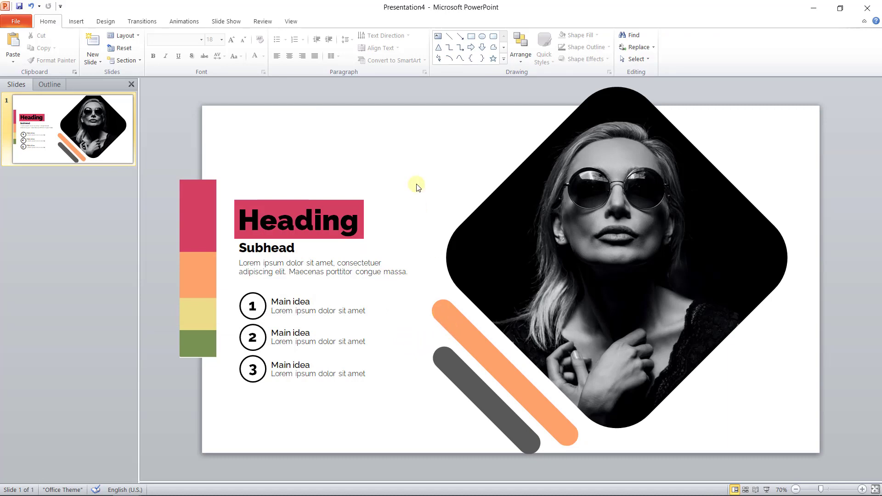
{"action": "left_click", "coordinate": [454, 317]}
Leave the diagonal bar orange and colour the Subhead text with the recent Heading pink
{"action": "left_click", "coordinate": [385, 38]}
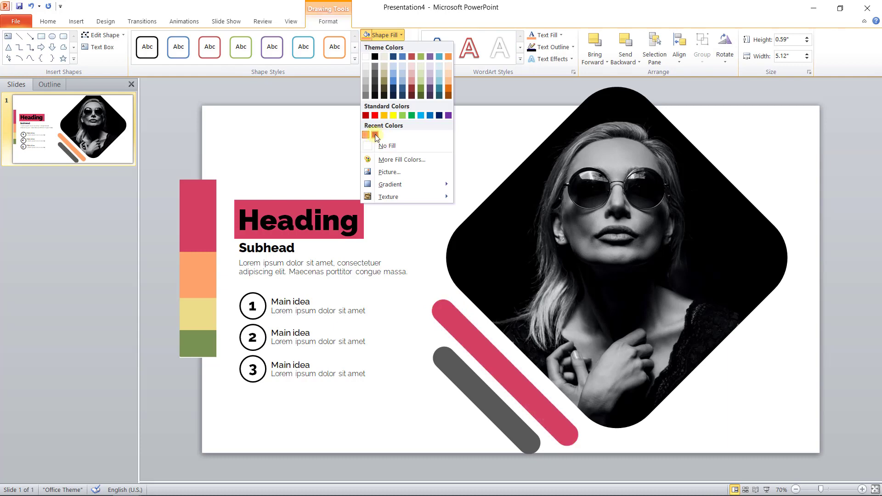
{"action": "left_click", "coordinate": [297, 292]}
{"action": "left_click", "coordinate": [278, 255]}
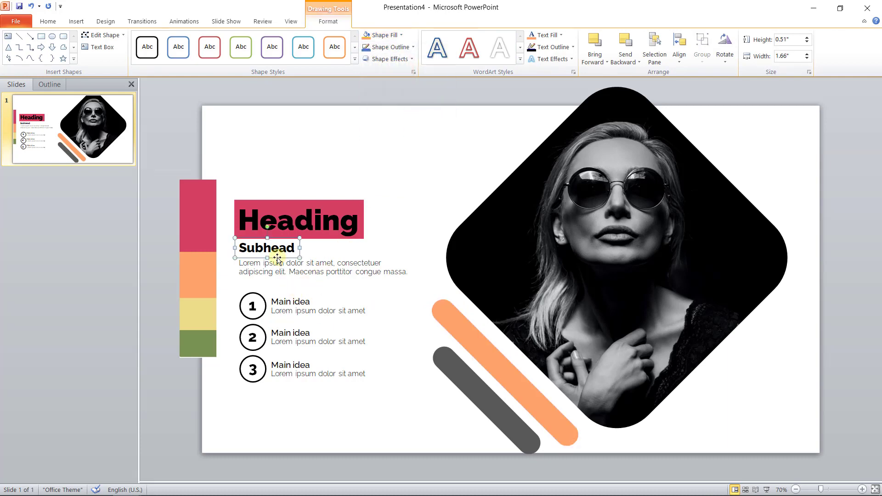
{"action": "left_click", "coordinate": [560, 35]}
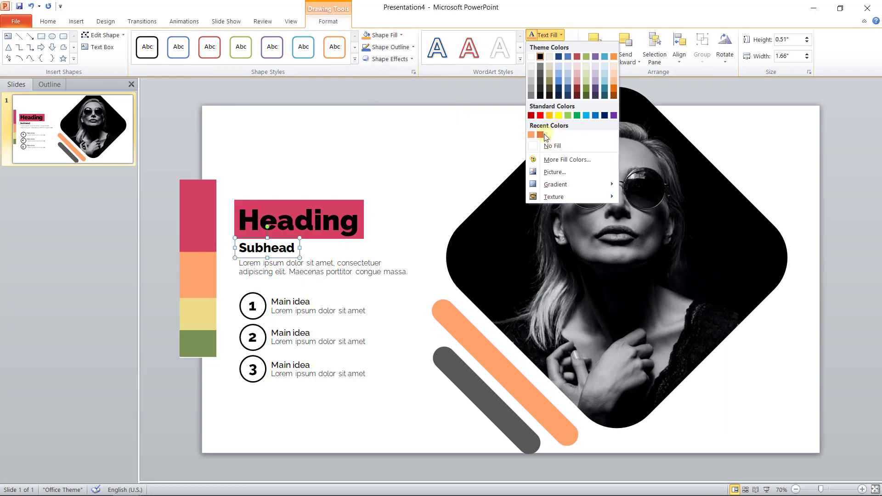
{"action": "left_click", "coordinate": [541, 135]}
{"action": "left_click", "coordinate": [414, 183]}
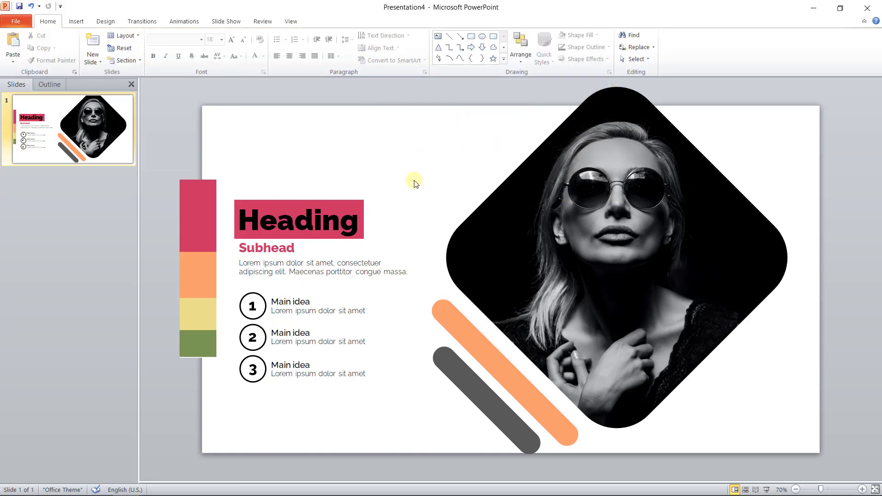